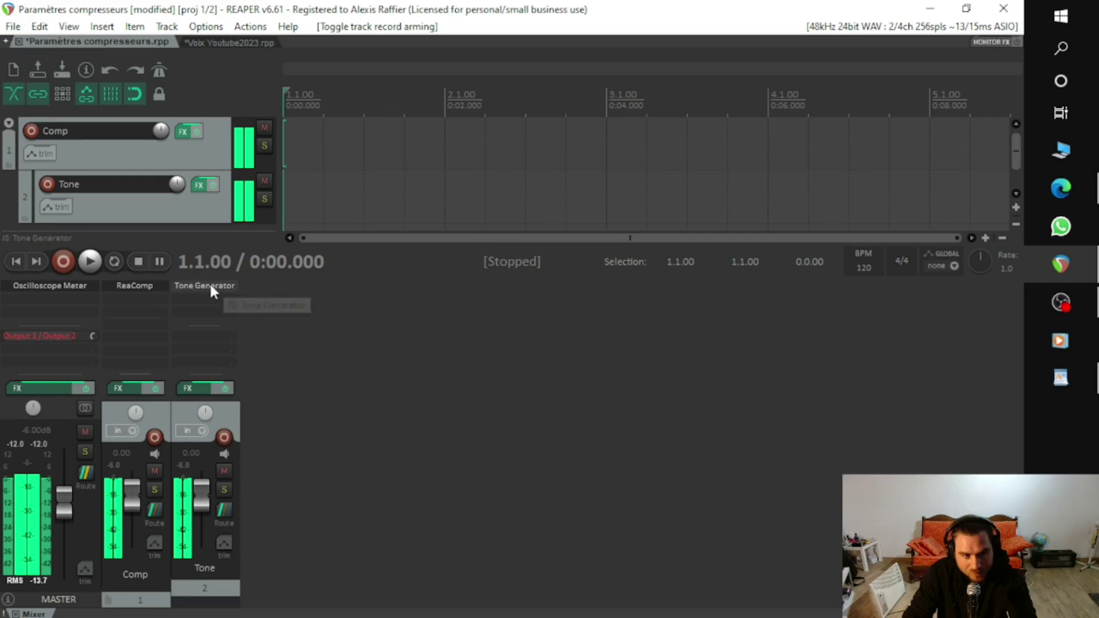
Step: Look over the Tone Generator settings on the Tone track and the ReaComp settings on the Comp track
left_click_drag(435, 427, 503, 282)
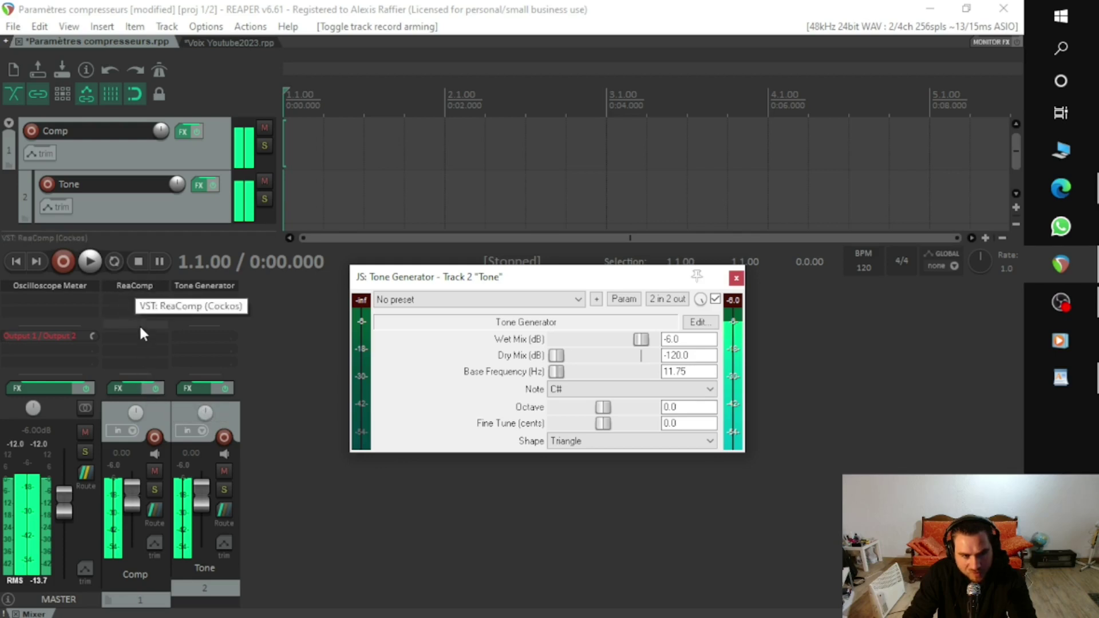
left_click(134, 286)
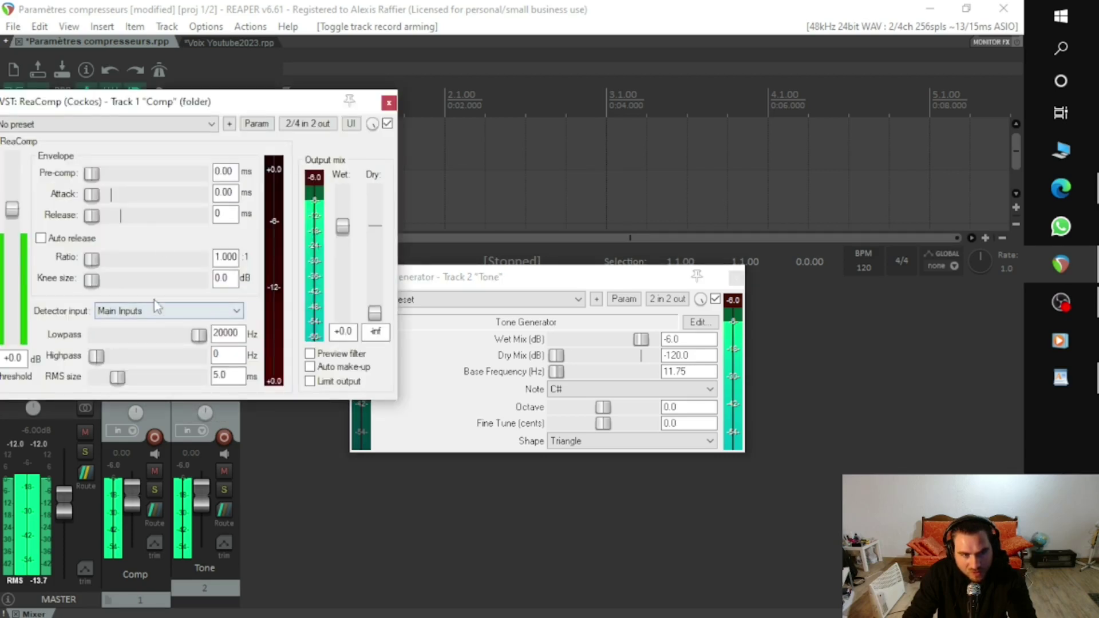
left_click_drag(201, 103, 413, 121)
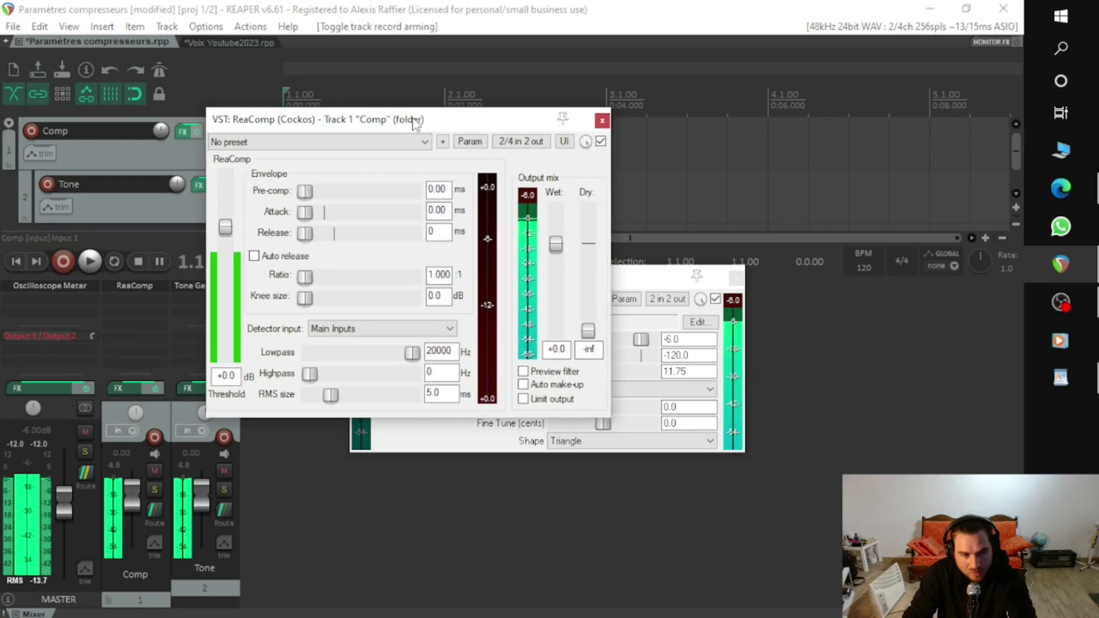
left_click(603, 120)
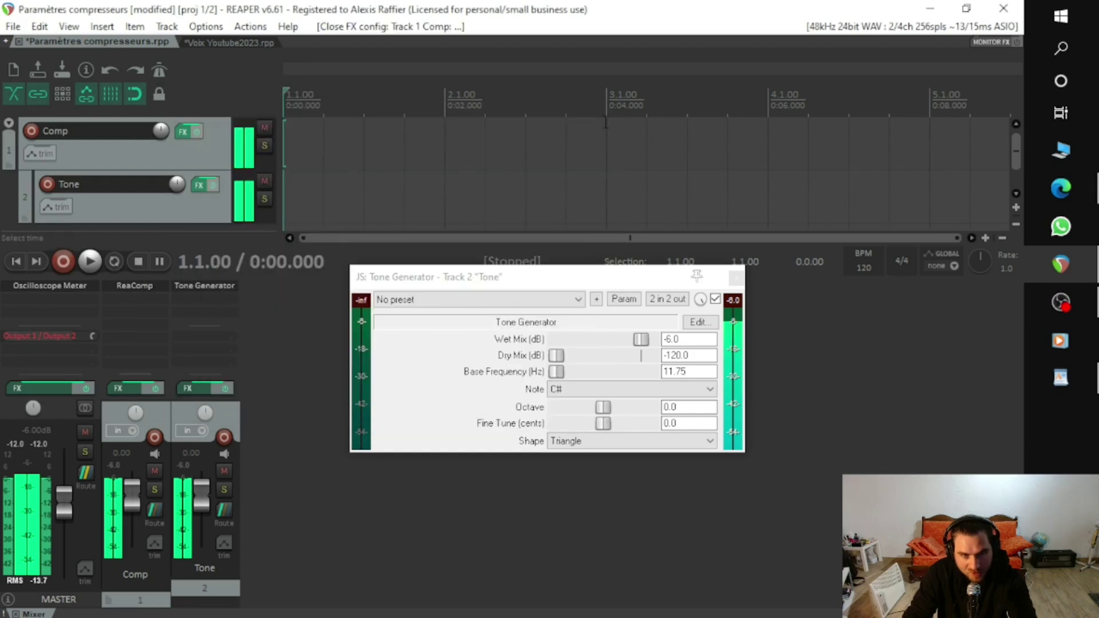
Step: Open the master track's Oscilloscope Meter and the Comp track's ReaComp, and arrange both windows side by side
left_click(54, 288)
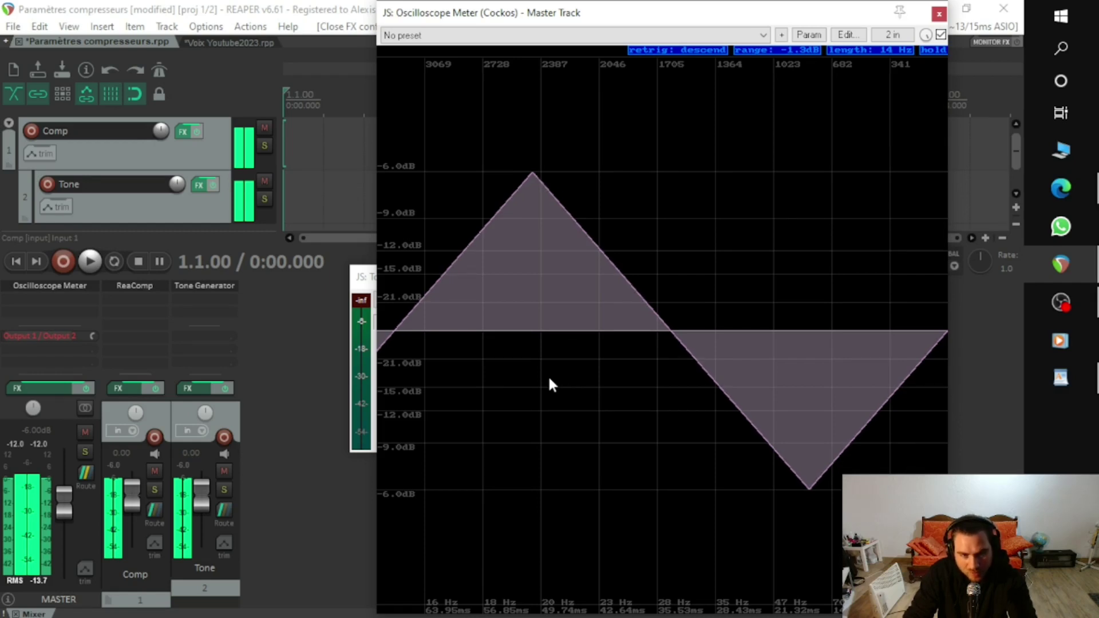
left_click(133, 283)
left_click_drag(474, 131, 291, 154)
left_click_drag(555, 18, 629, 23)
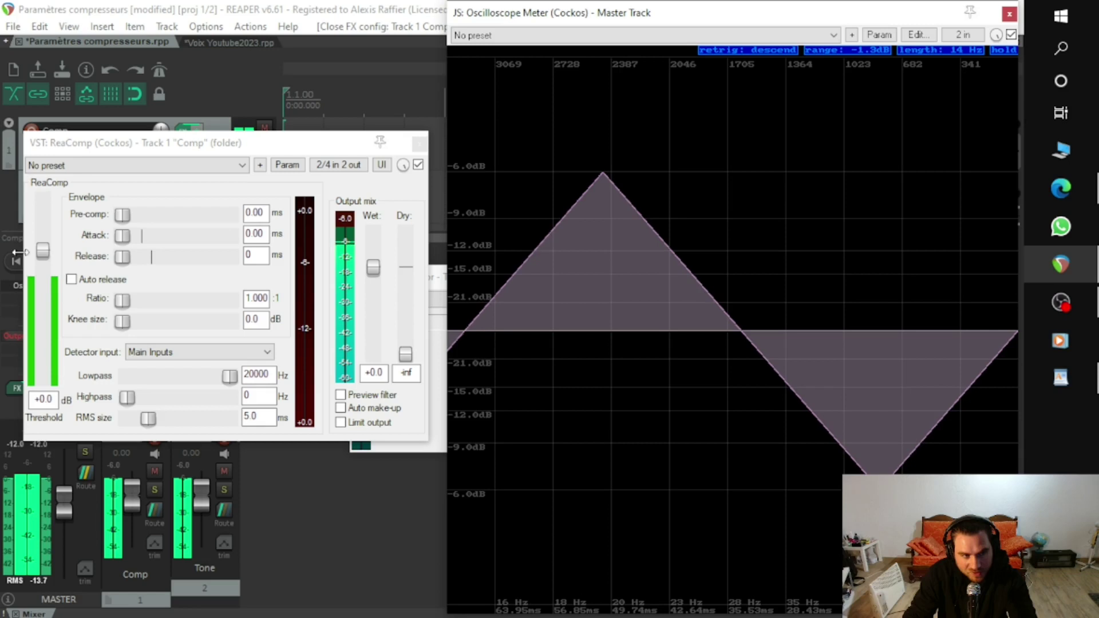
mouse_move(74, 150)
left_mouse_down()
mouse_move(201, 137)
mouse_move(87, 146)
left_mouse_up()
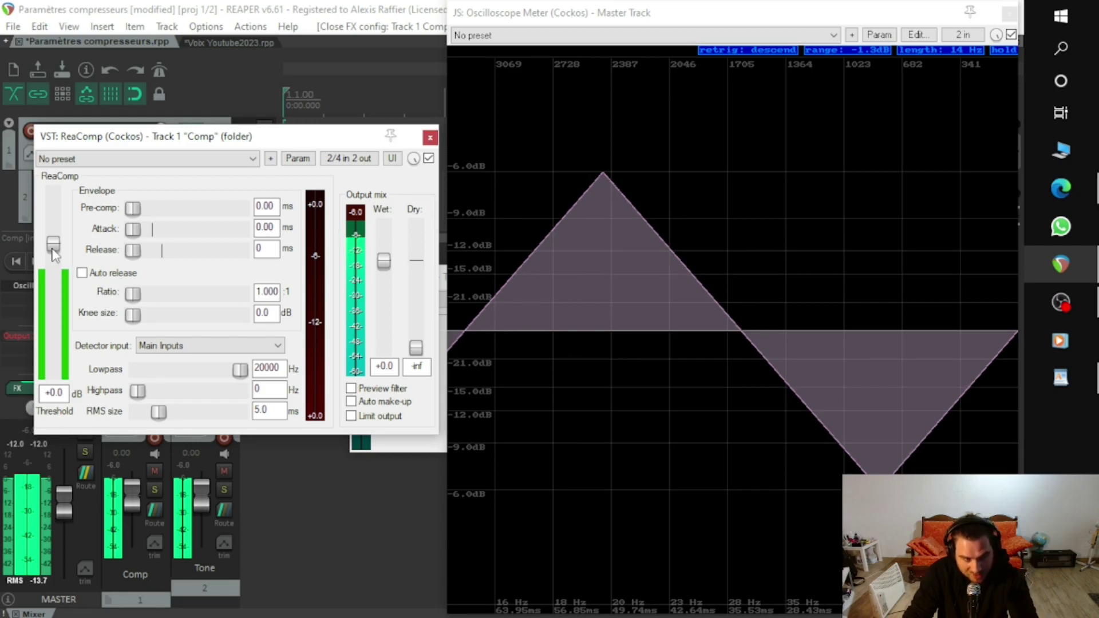
Step: Set ReaComp's threshold to -16 dB
left_click_drag(52, 250, 55, 298)
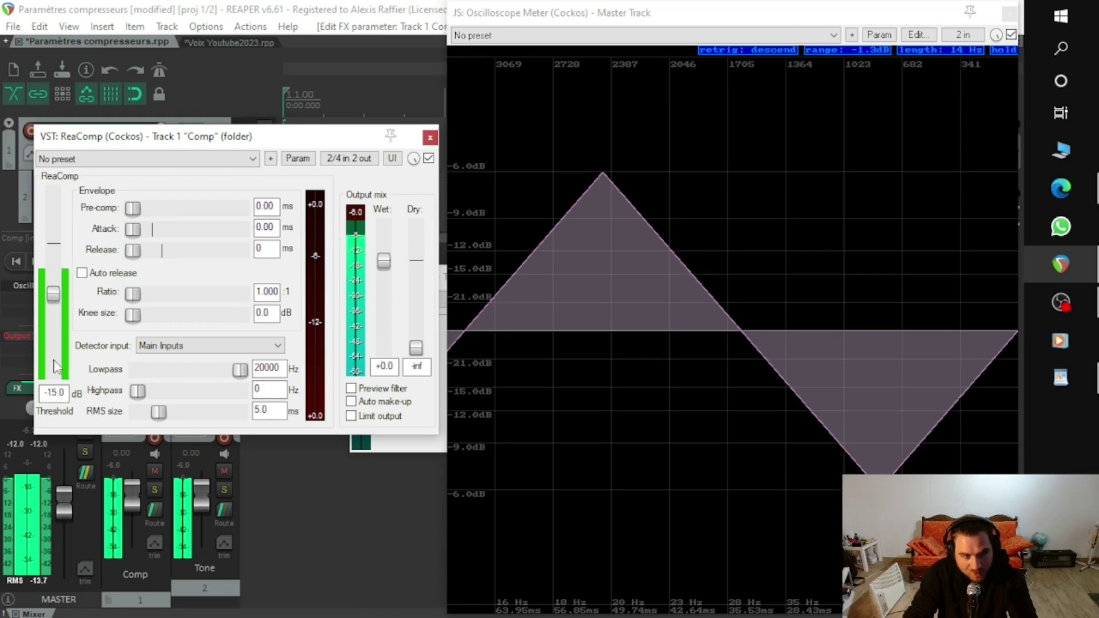
double_click(63, 392)
type("-16")
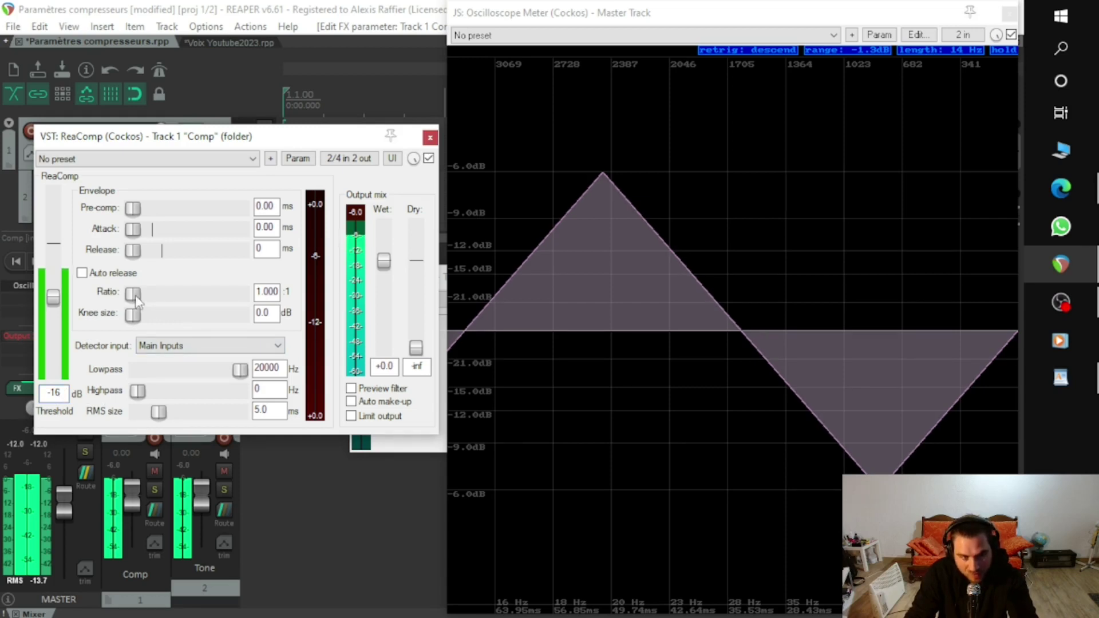
Step: Set ReaComp's RMS size to 0 ms and its ratio to 2:1
left_click_drag(138, 302, 170, 303)
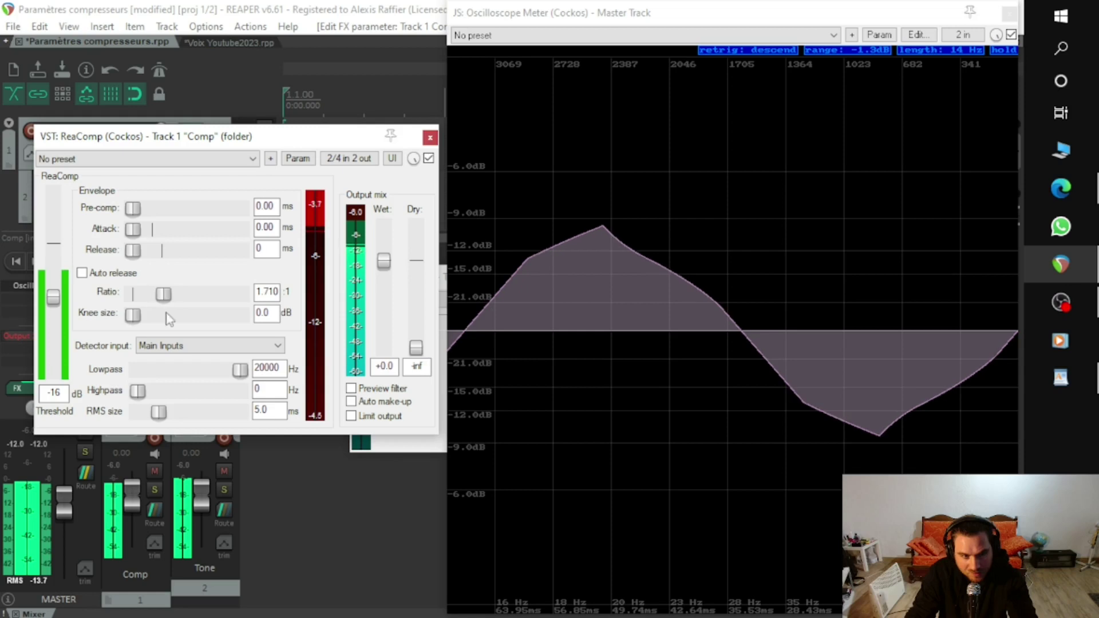
left_click_drag(155, 412, 97, 421)
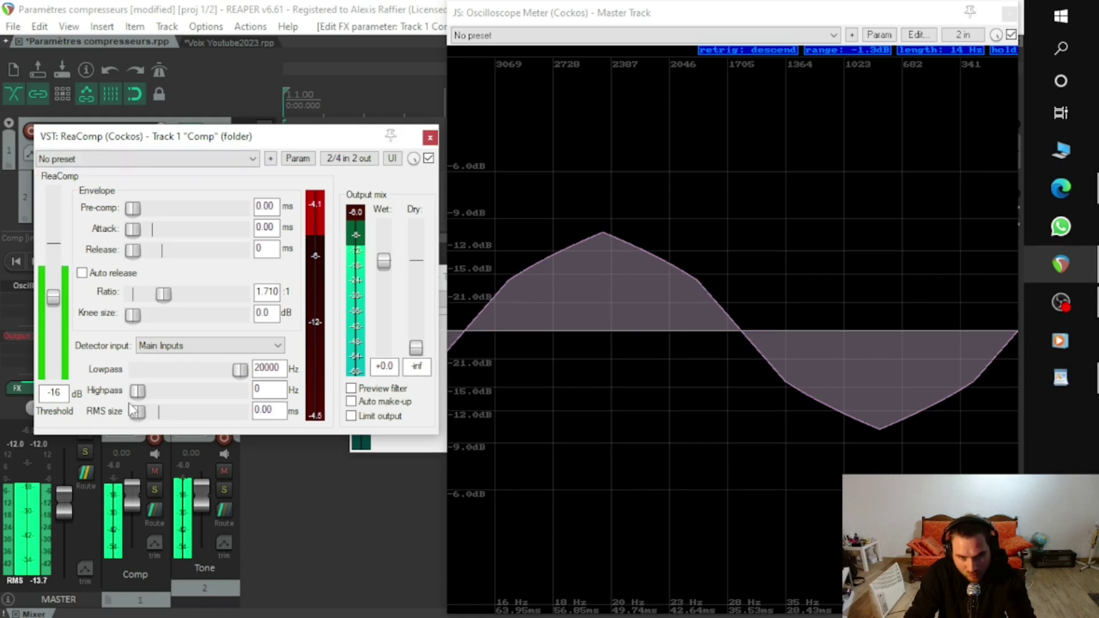
mouse_move(163, 296)
left_mouse_down()
mouse_move(145, 303)
mouse_move(164, 304)
left_mouse_up()
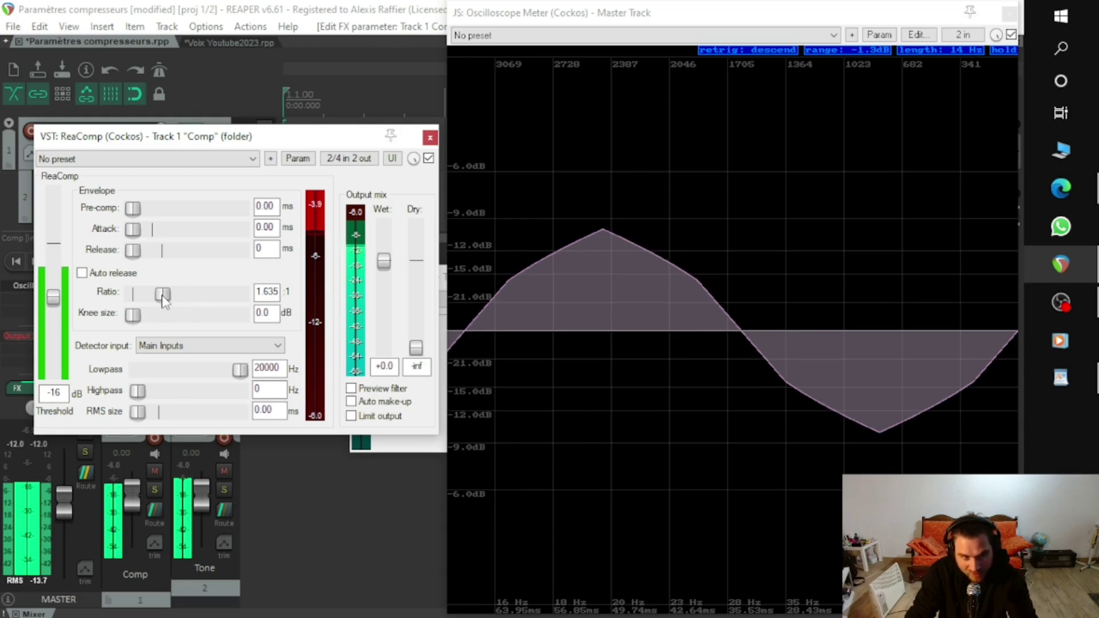
double_click(268, 293)
type("2")
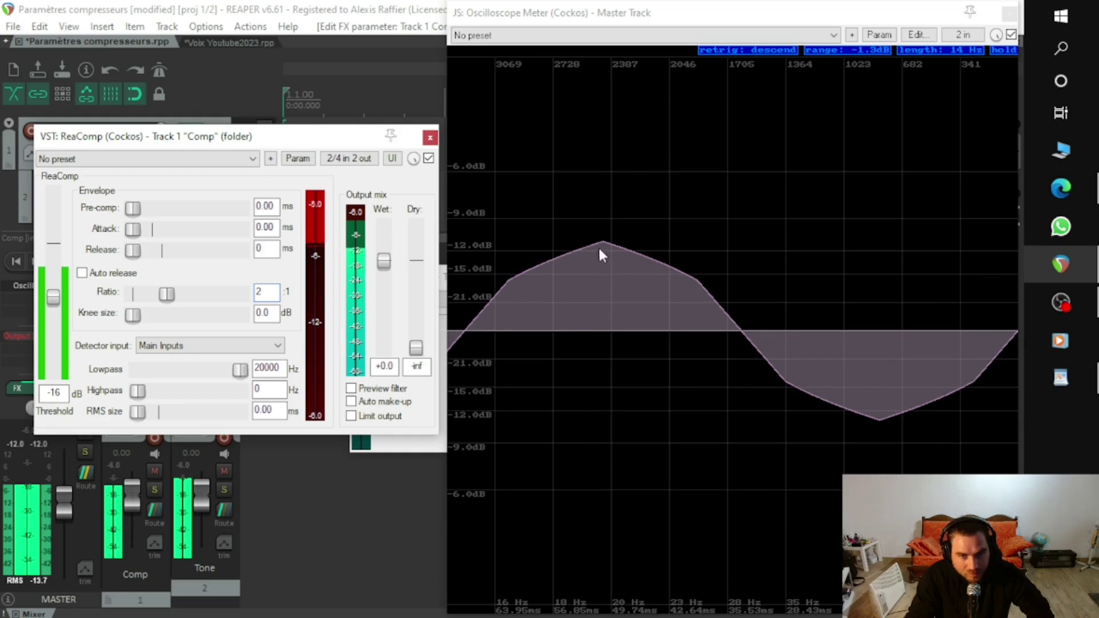
Step: Bypass ReaComp to compare the uncompressed waveform on the oscilloscope, and re-enable it
left_click(429, 160)
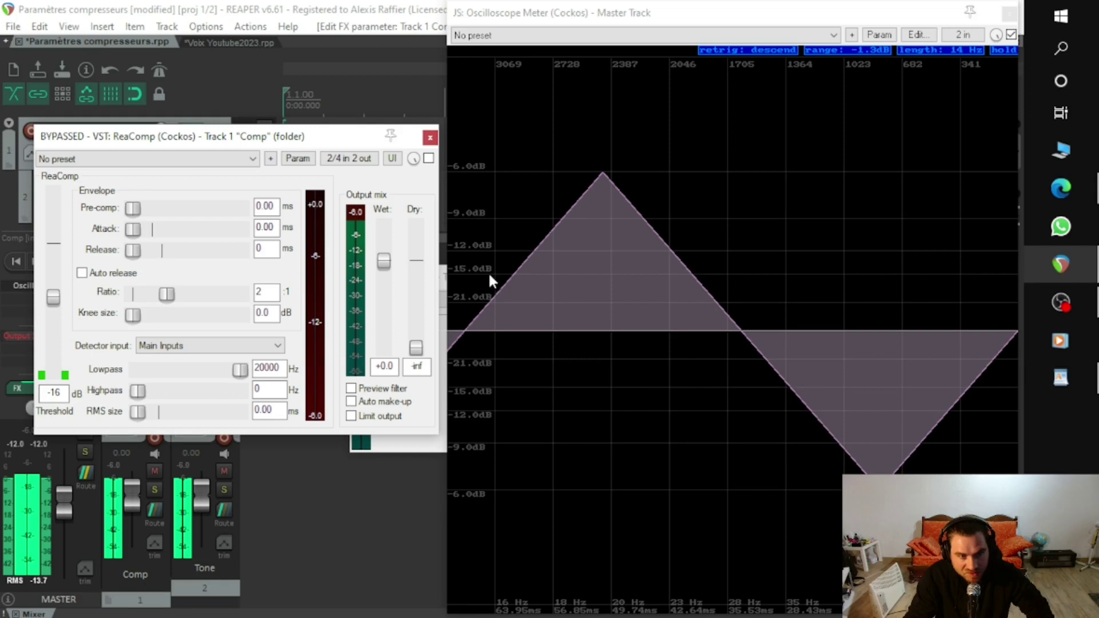
left_click(429, 158)
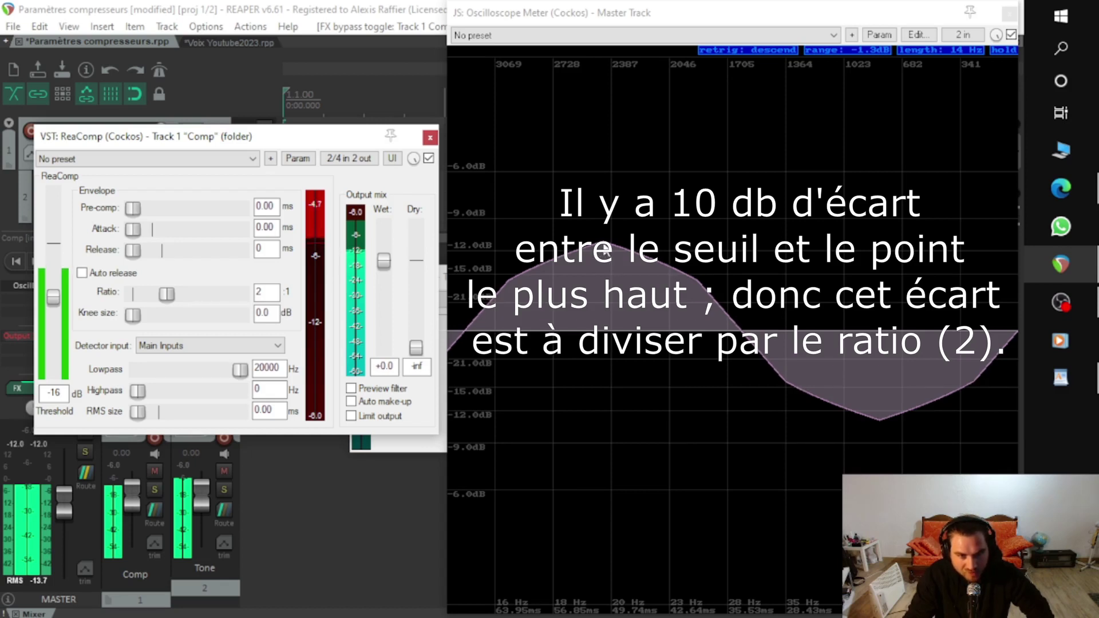
Step: Try a 4:1 ratio in ReaComp to compare its effect on the waveform
left_click_drag(166, 298, 221, 305)
double_click(267, 291)
type("4")
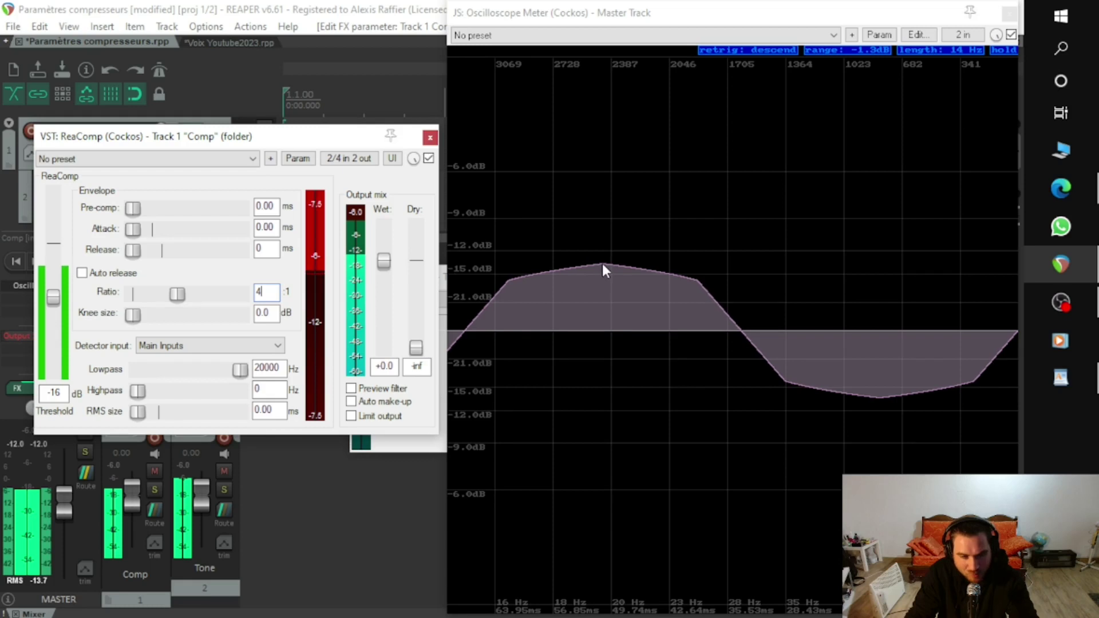
Step: Return ReaComp's ratio to 2:1
mouse_move(178, 297)
left_mouse_down()
mouse_move(167, 298)
mouse_move(255, 307)
mouse_move(162, 295)
left_mouse_up()
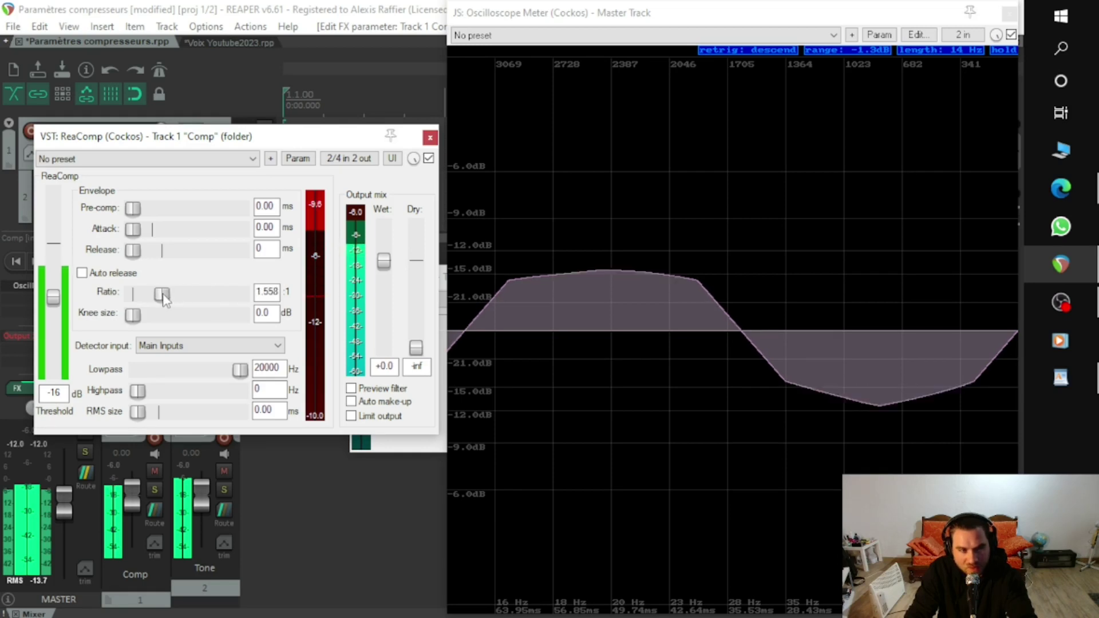
double_click(267, 291)
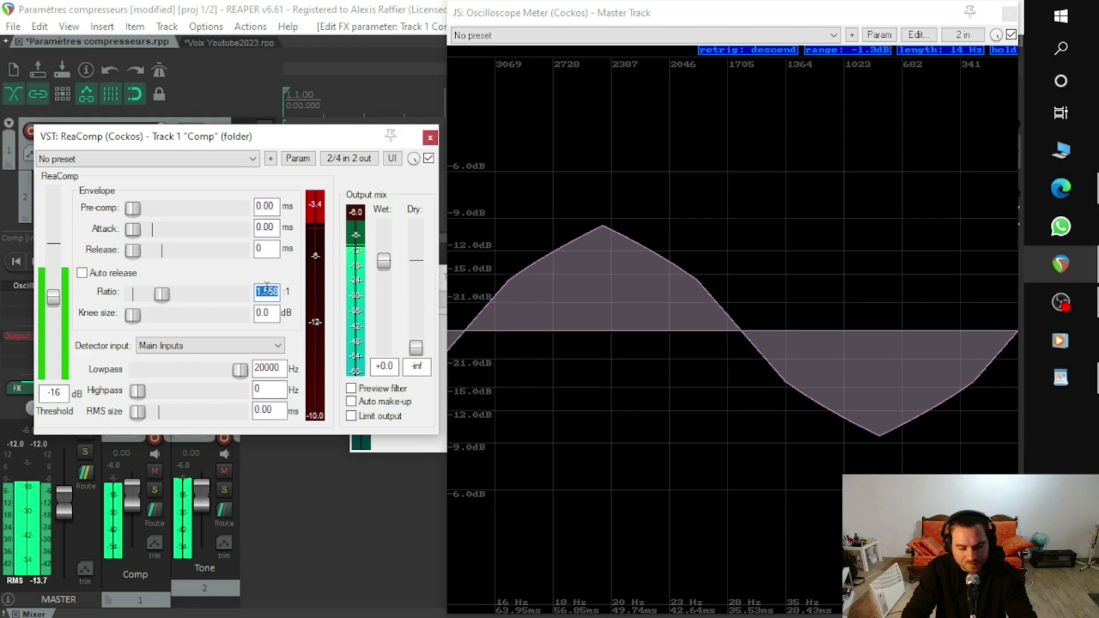
type("2")
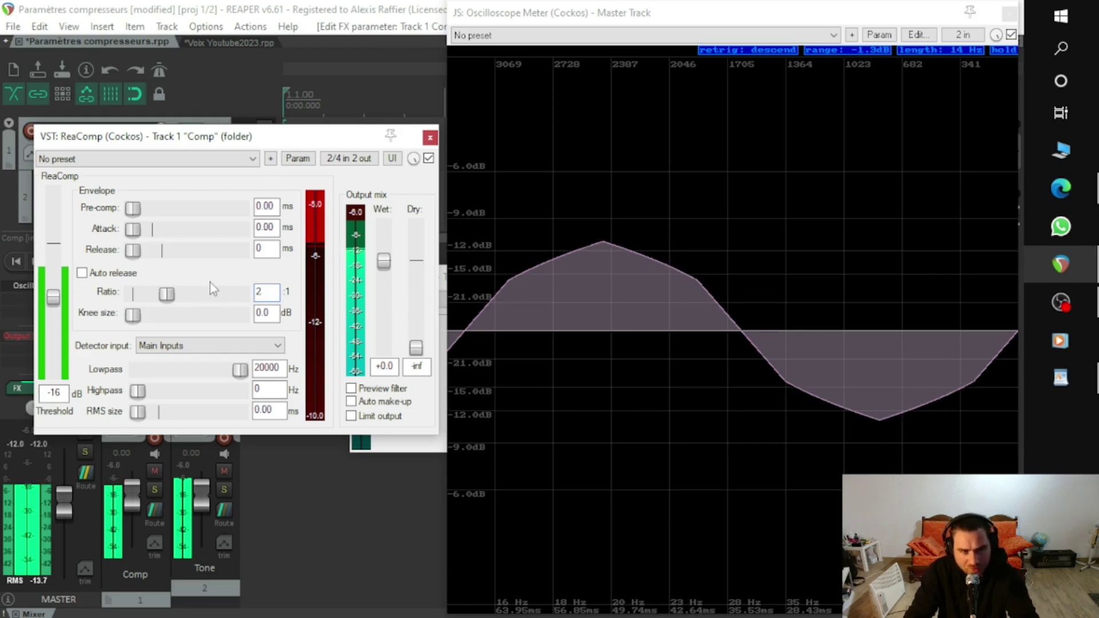
Step: Try ReaComp's attack at 5 ms and about 4.4 ms, and return it to 0 ms
double_click(266, 227)
type("5")
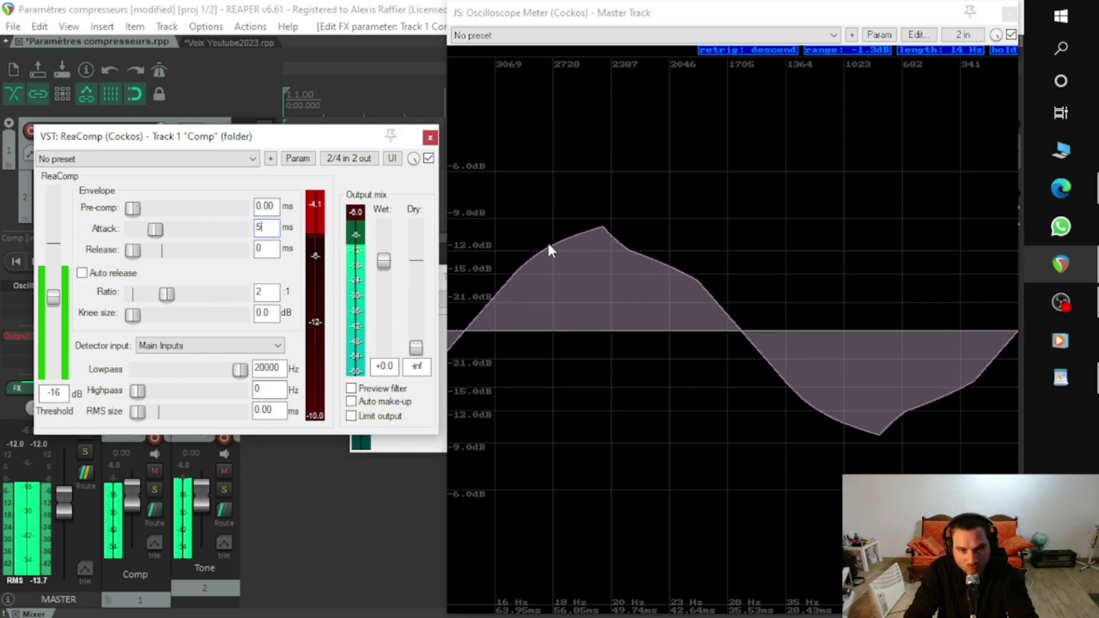
mouse_move(155, 229)
left_mouse_down()
mouse_move(125, 237)
mouse_move(154, 240)
left_mouse_up()
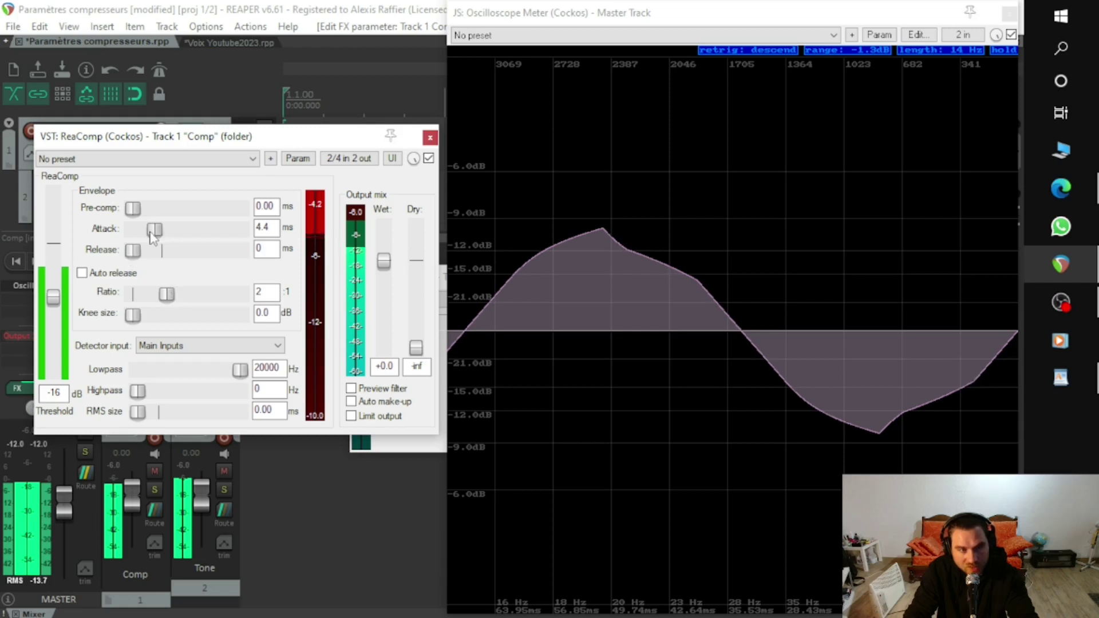
left_click_drag(154, 229, 129, 255)
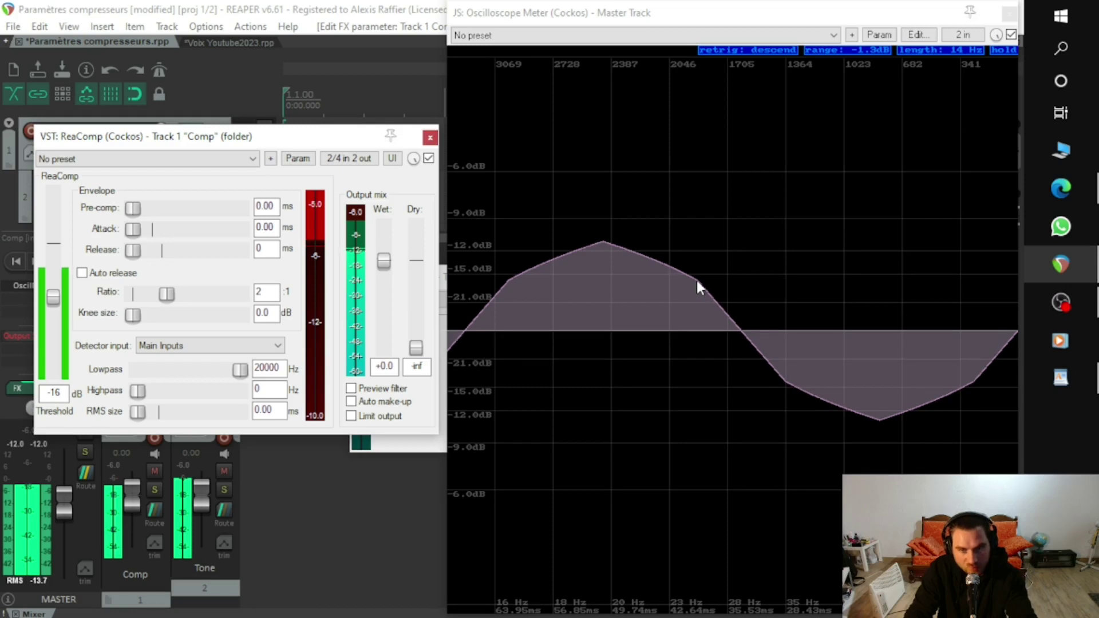
Step: Raise ReaComp's release to about 8 ms
left_click_drag(134, 252, 144, 252)
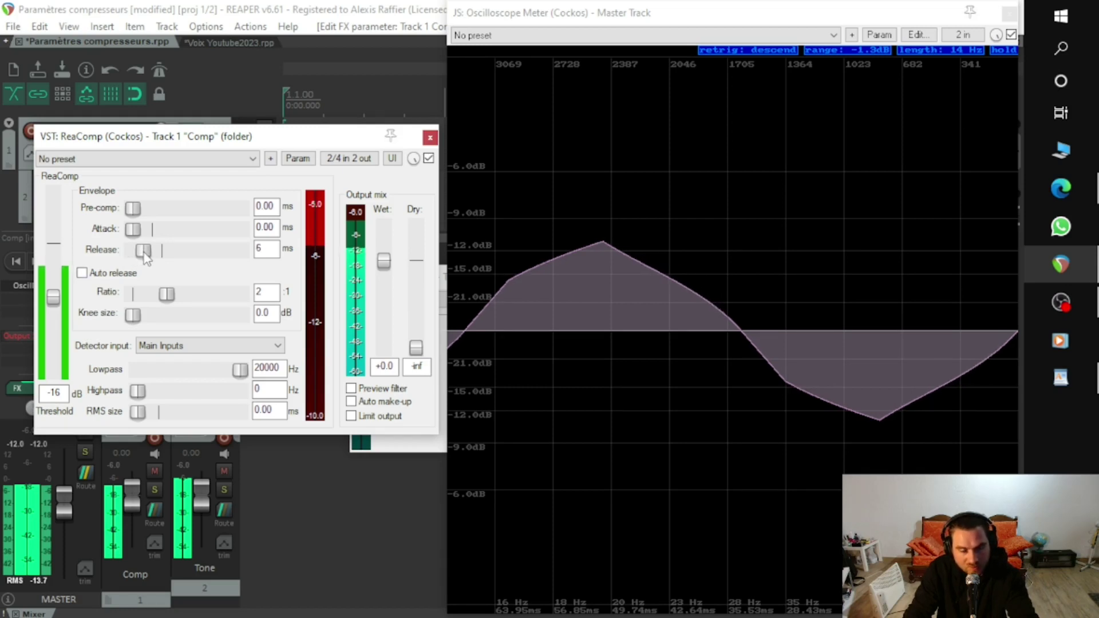
left_click_drag(143, 253, 143, 254)
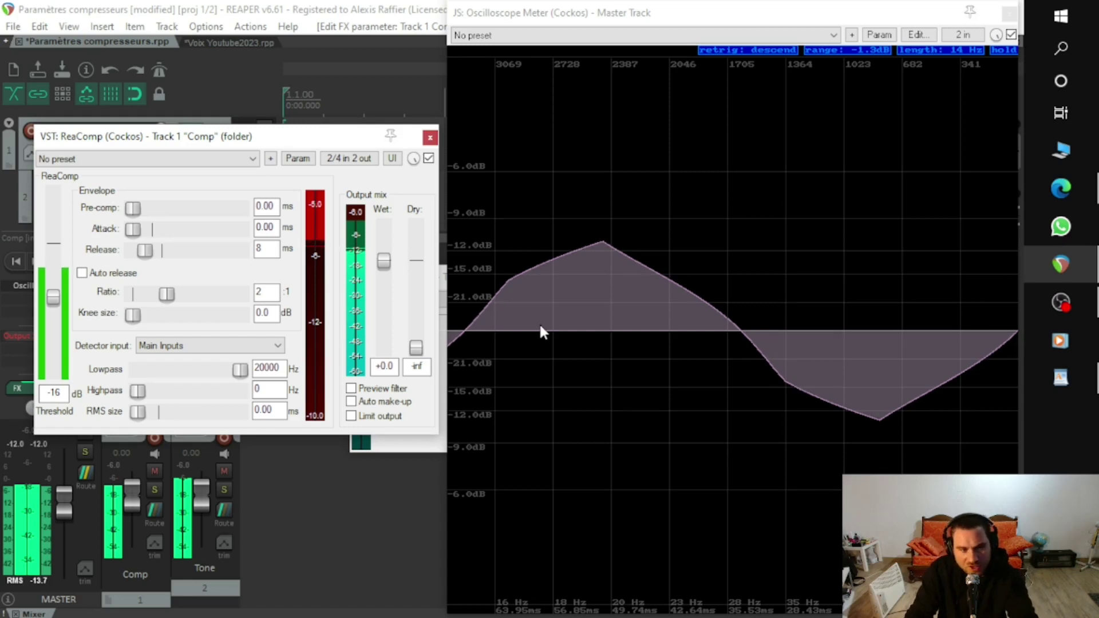
left_click(263, 248)
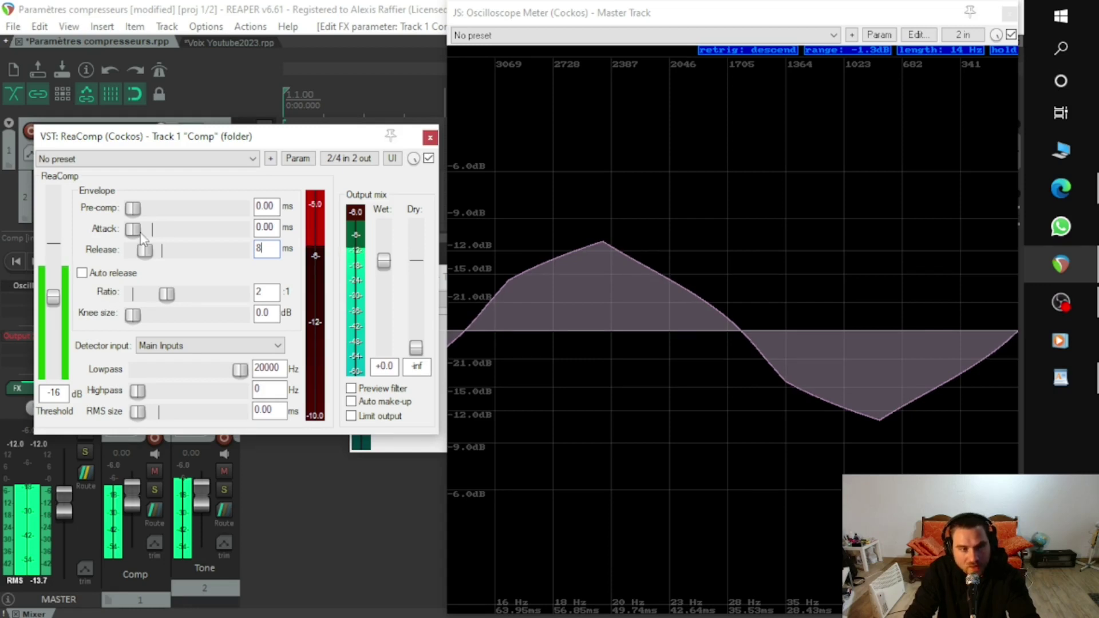
Step: Try a 3 ms attack in ReaComp, and reset both attack and release to 0 ms
key("shift+Tab")
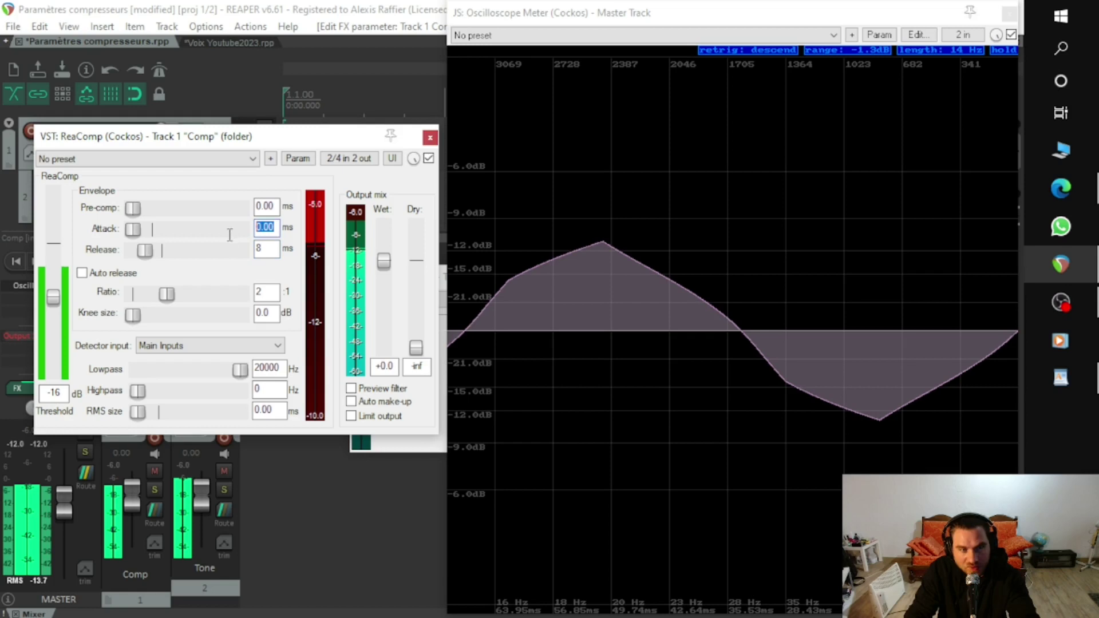
type("3")
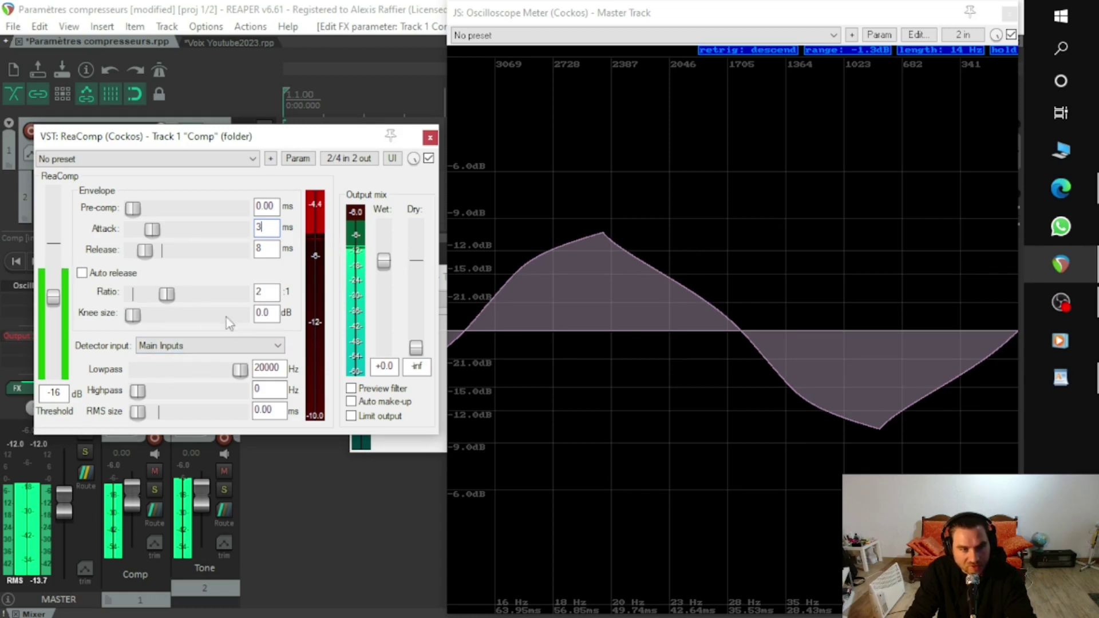
left_click_drag(151, 229, 139, 254)
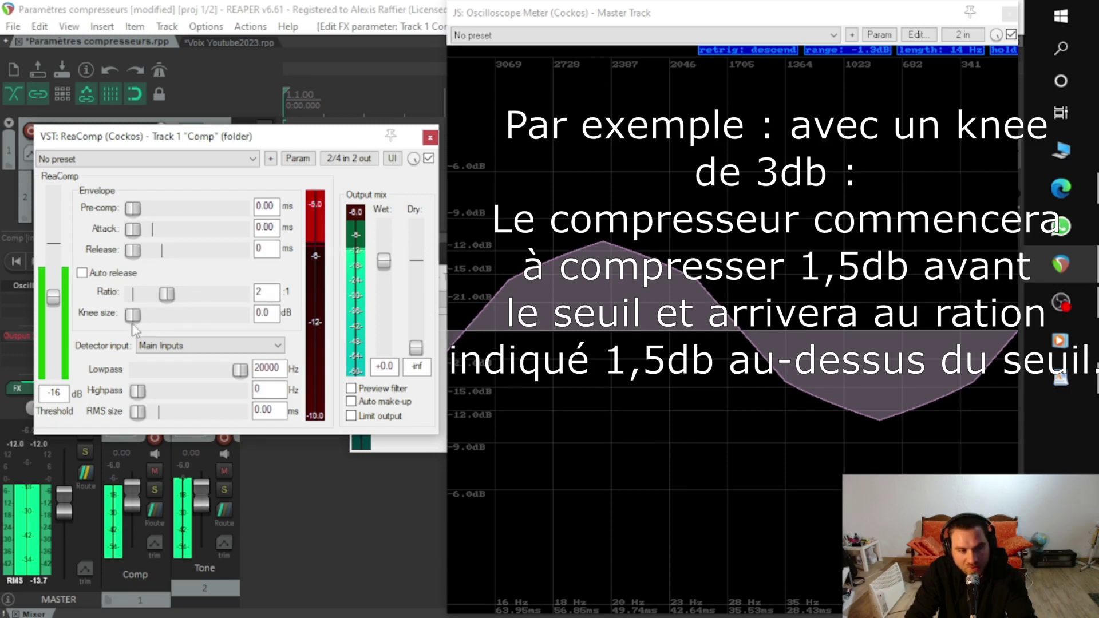
Step: Try ReaComp's knee size at 4.5 dB and at about 8.8 dB
left_click_drag(133, 315, 139, 315)
double_click(271, 313)
type("4.5")
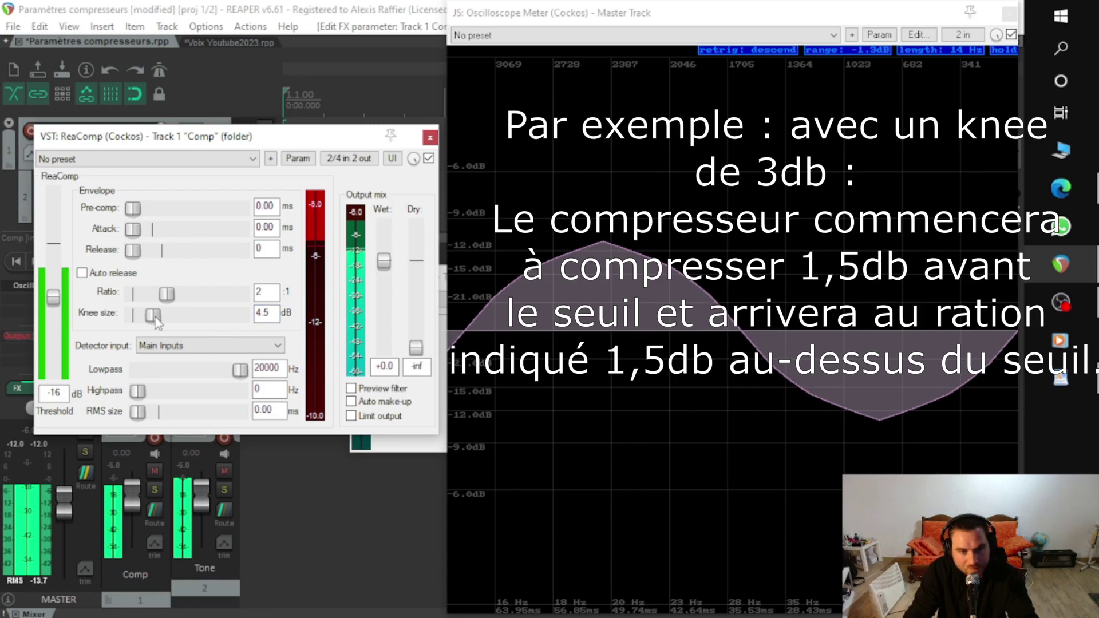
left_click_drag(156, 319, 176, 325)
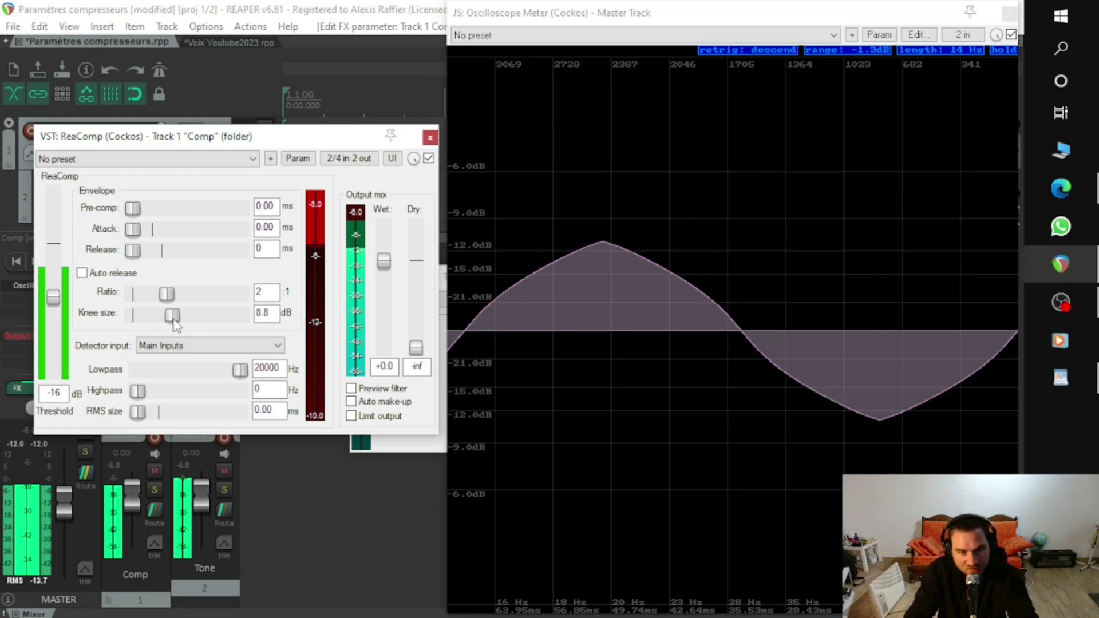
Step: Set ReaComp's ratio to about 3.69:1 and its knee size to about 3.6 dB
left_click_drag(174, 322, 132, 324)
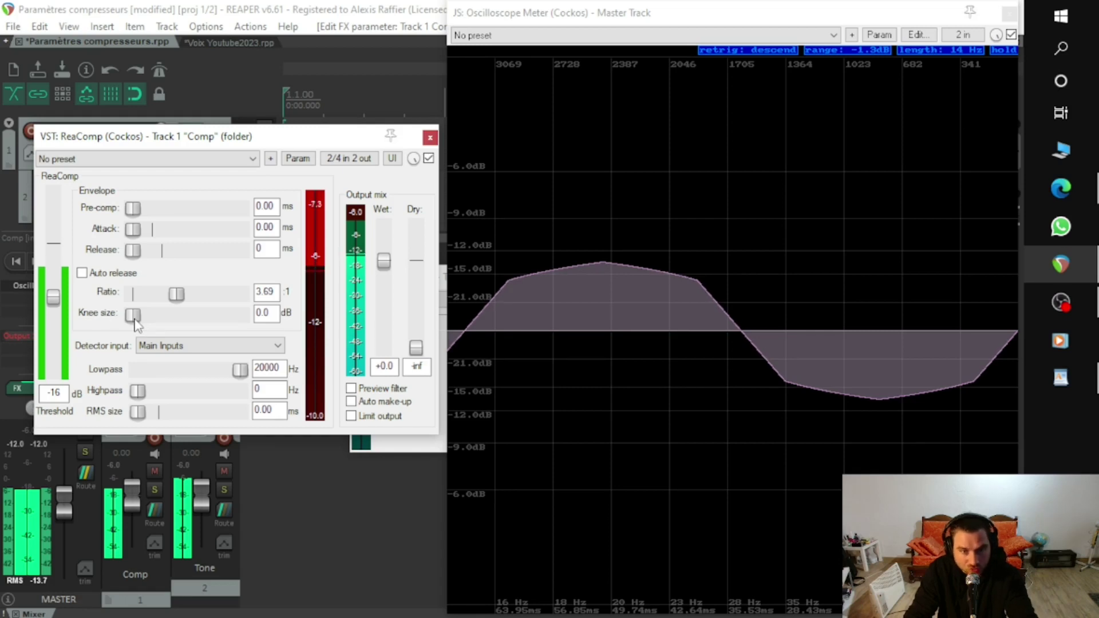
left_click_drag(135, 320, 150, 322)
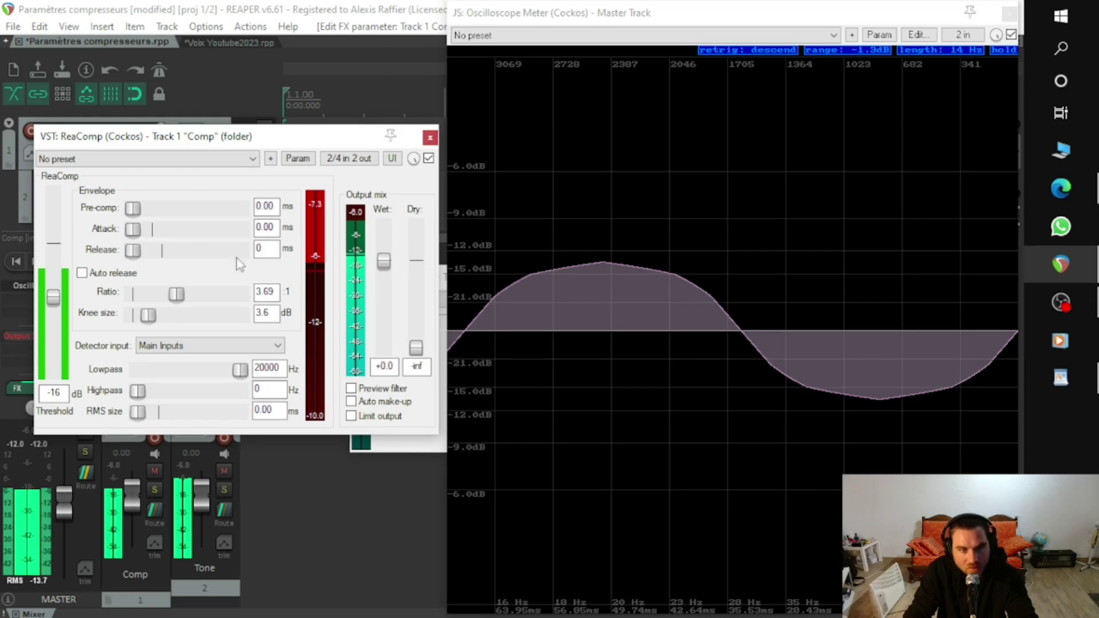
Step: Raise ReaComp's attack to about 2.2 ms and its release to about 22 ms
left_click_drag(136, 232, 152, 230)
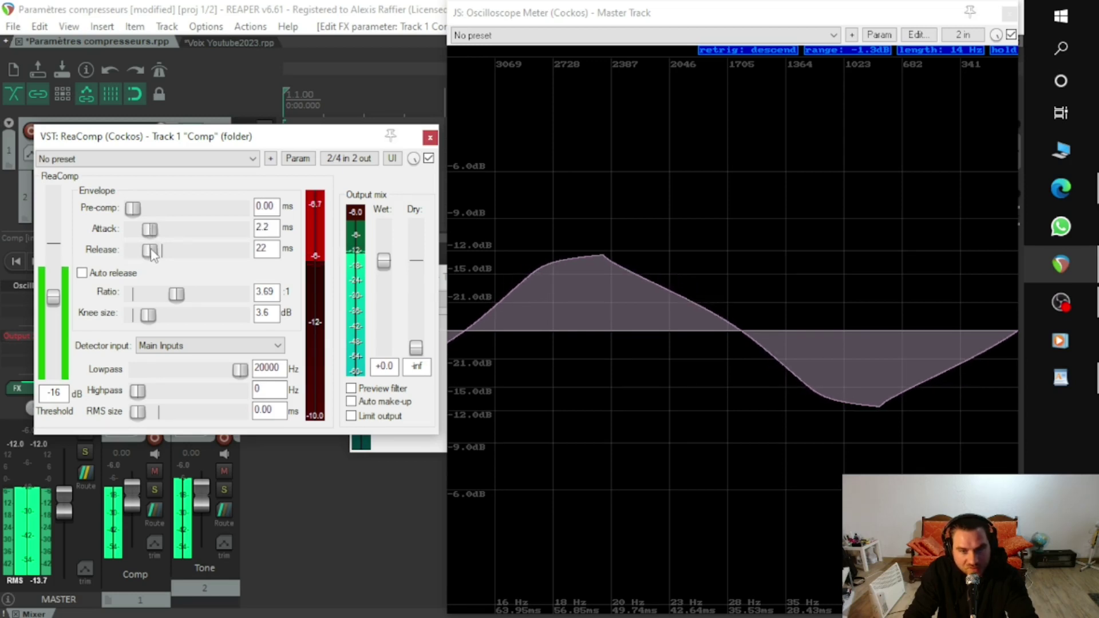